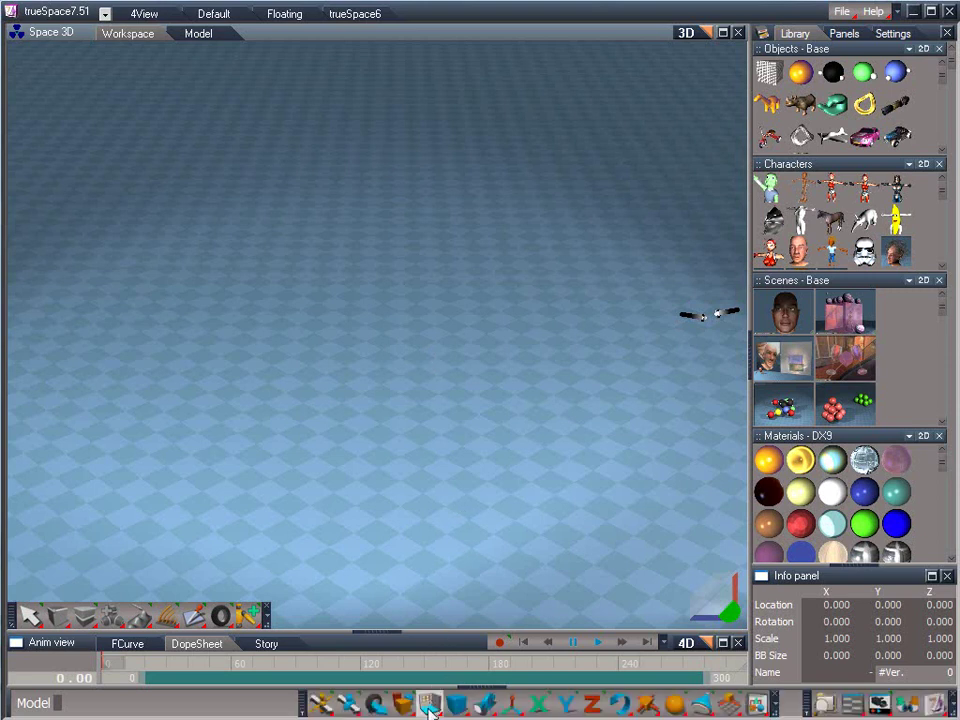
# Get ready to fold up the Objects - Base panel at the top of the Library tab.
pyautogui.moveTo(428, 701)
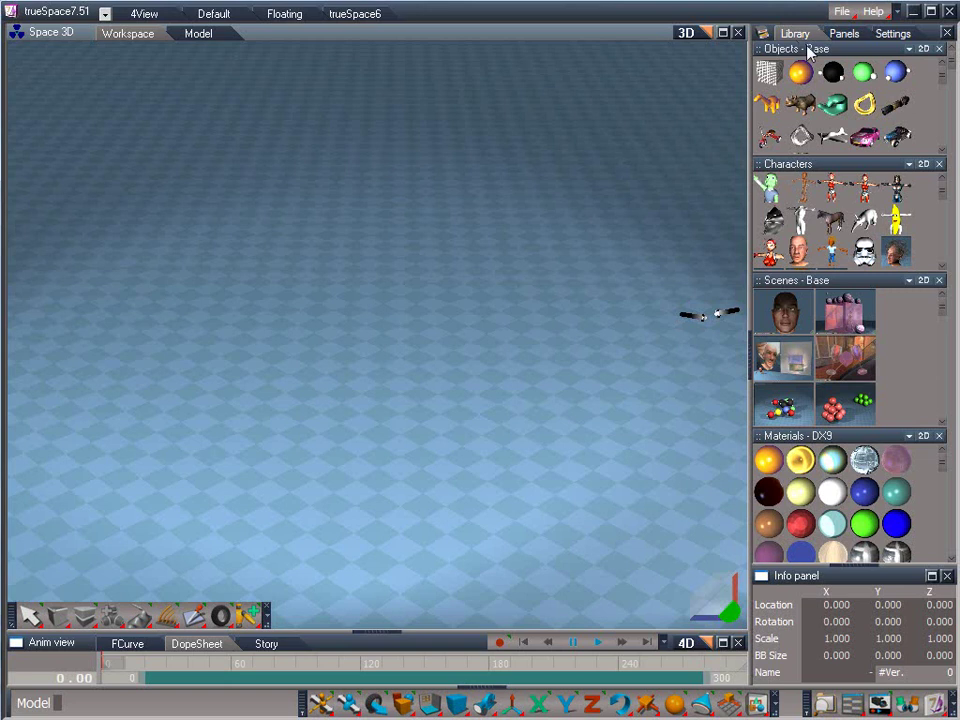
# Re-expand Objects - Base, try its 1D text and named-list views, then return to 2D thumbnails.
pyautogui.click(808, 49)
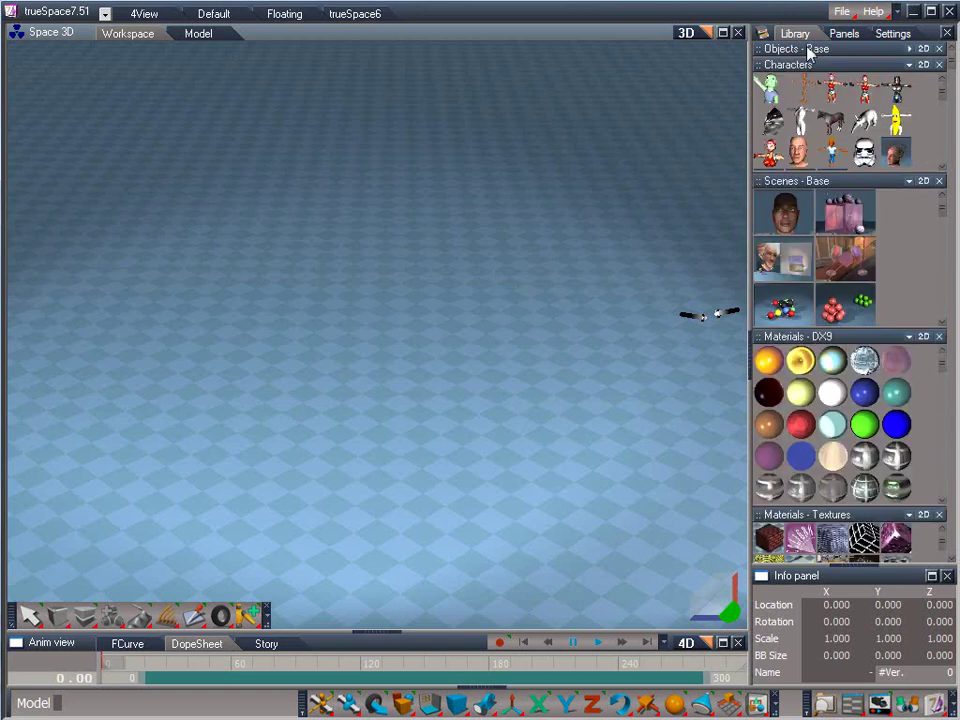
pyautogui.click(808, 49)
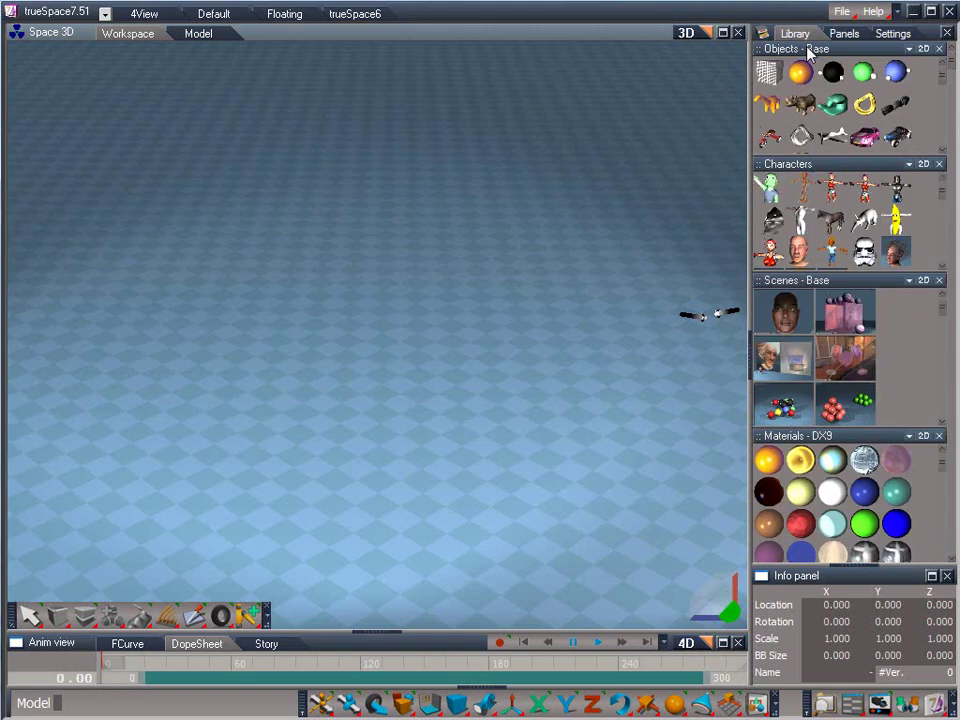
pyautogui.click(922, 49)
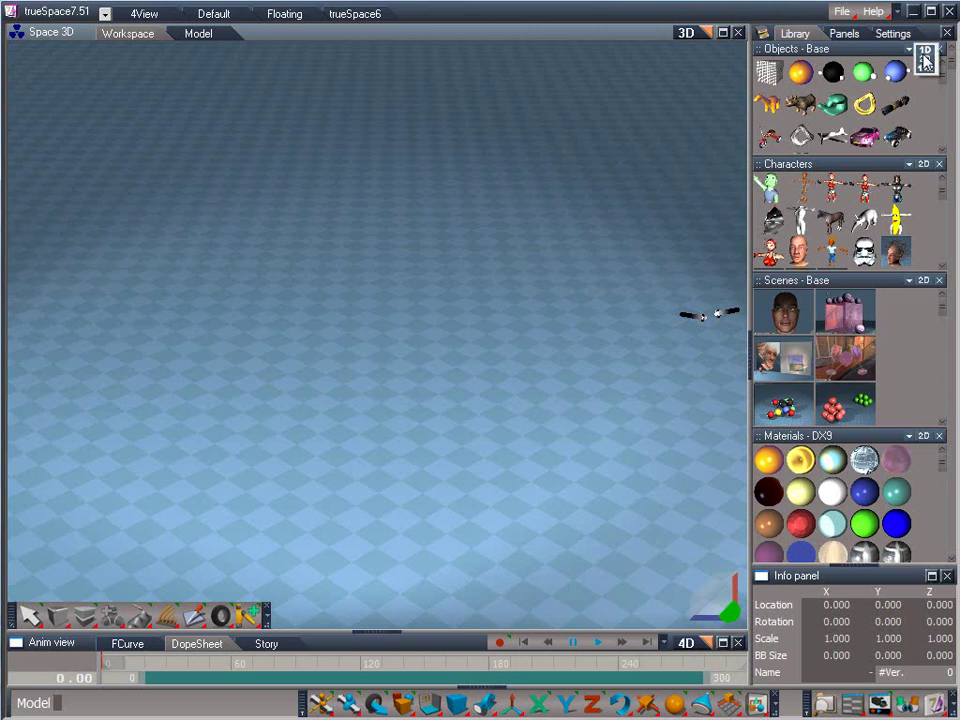
pyautogui.click(924, 51)
pyautogui.click(924, 59)
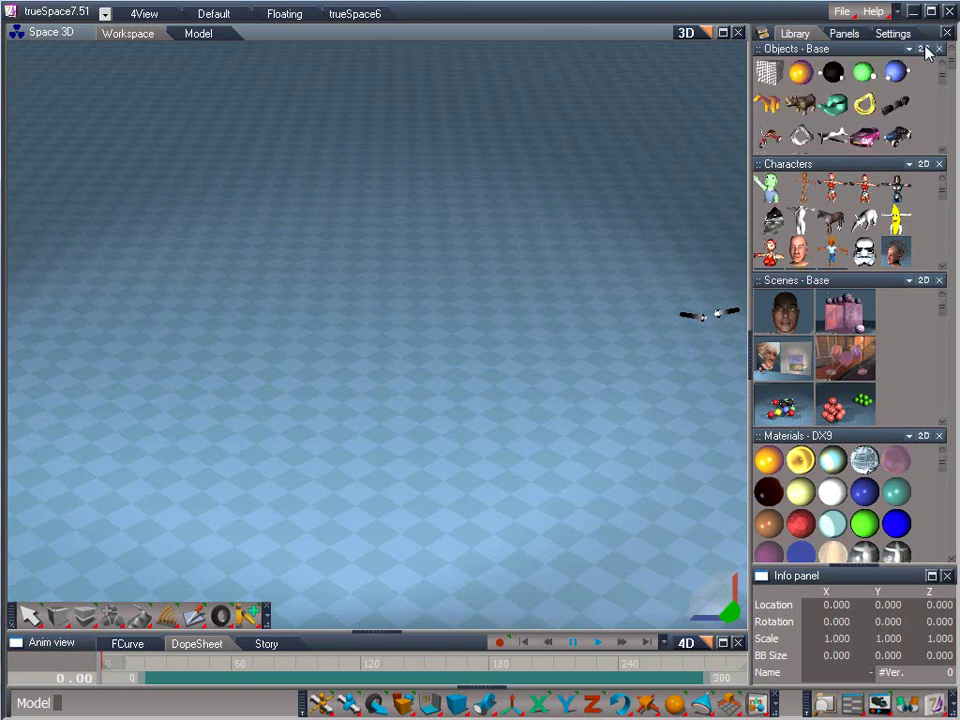
pyautogui.click(926, 52)
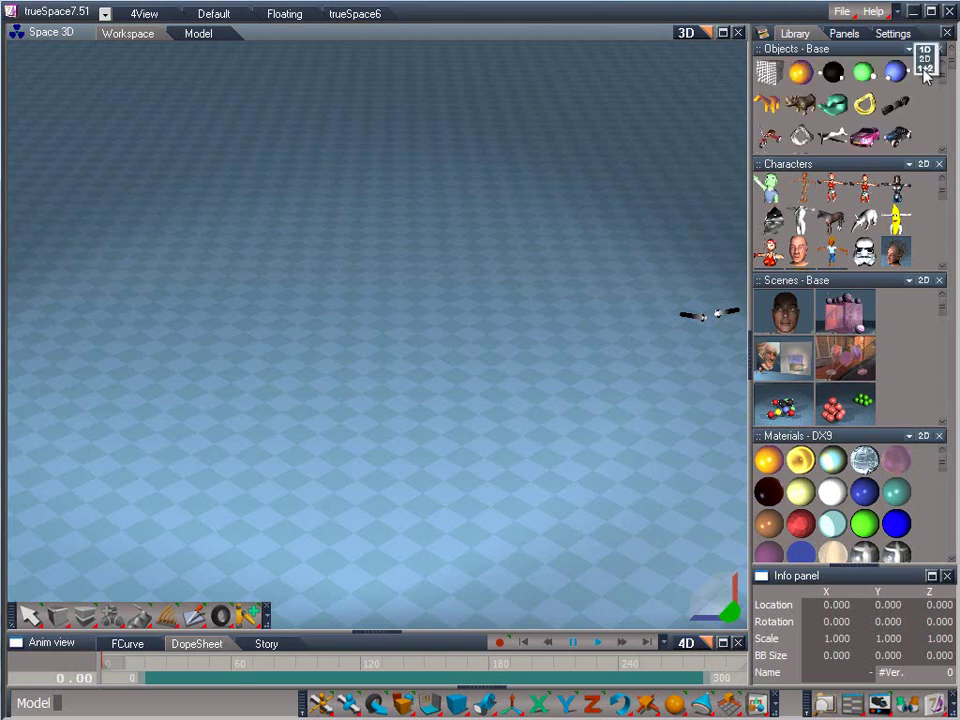
pyautogui.click(924, 58)
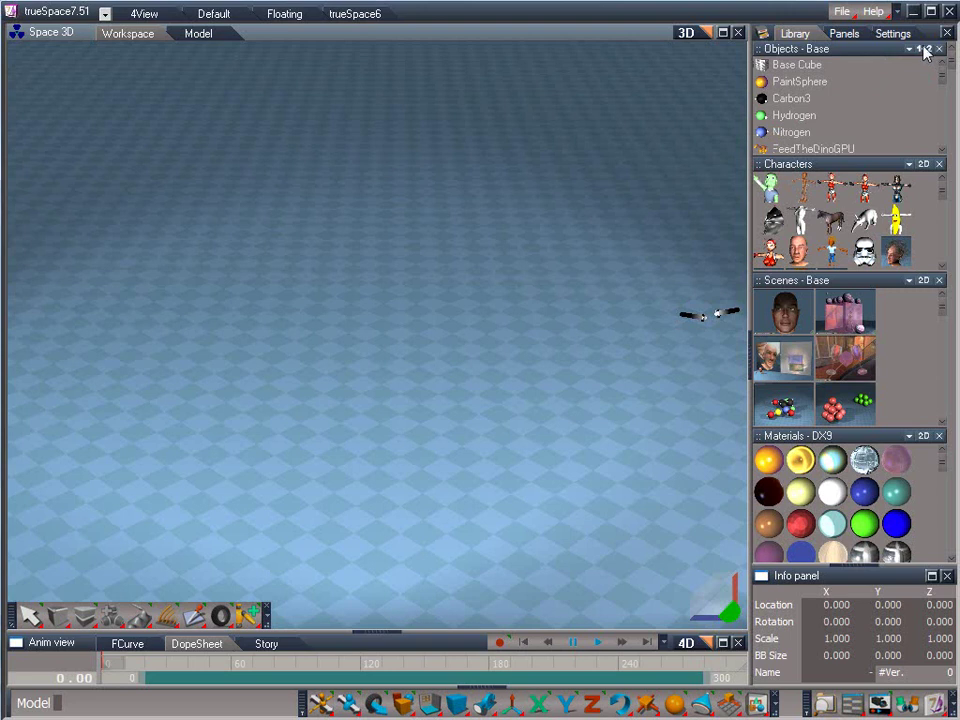
pyautogui.click(925, 49)
pyautogui.click(924, 59)
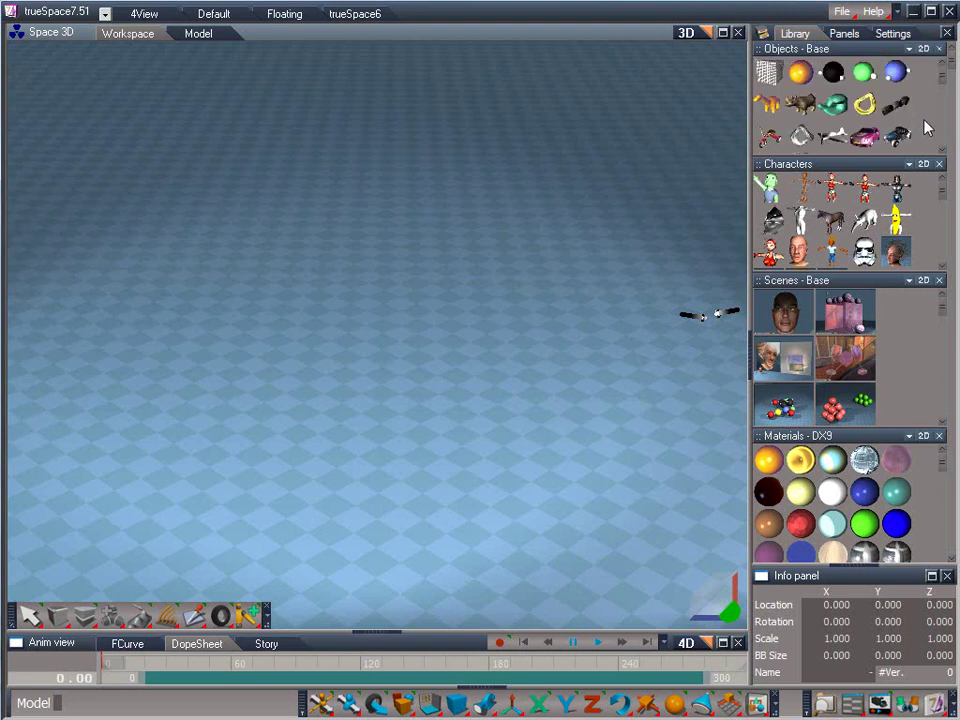
# Enlarge the Objects - Base thumbnails to 128x96.
pyautogui.rightClick(926, 127)
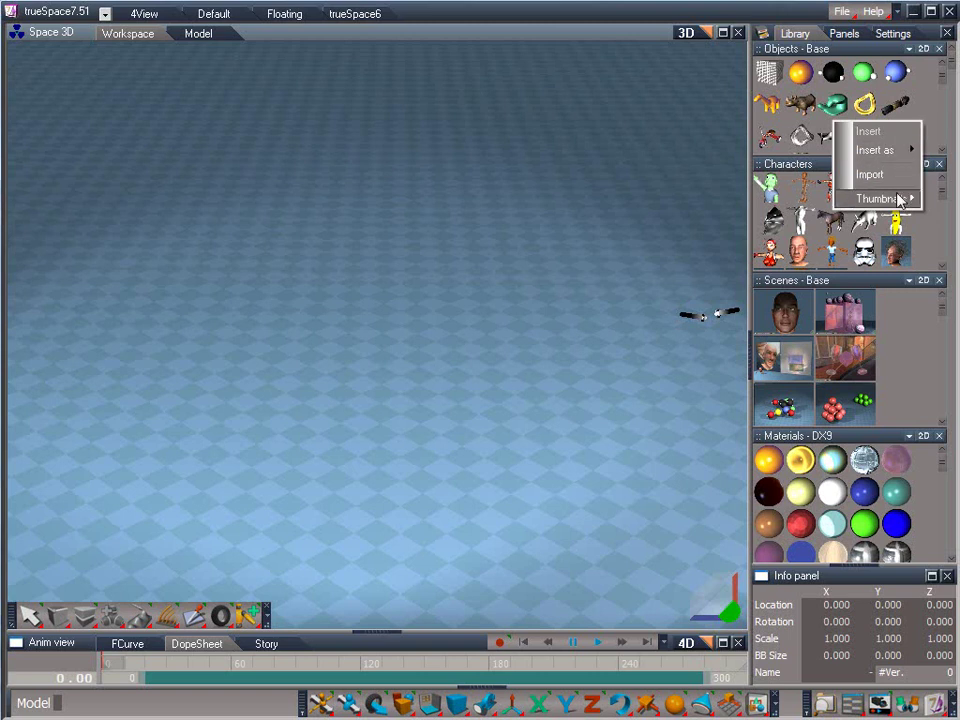
pyautogui.moveTo(904, 197)
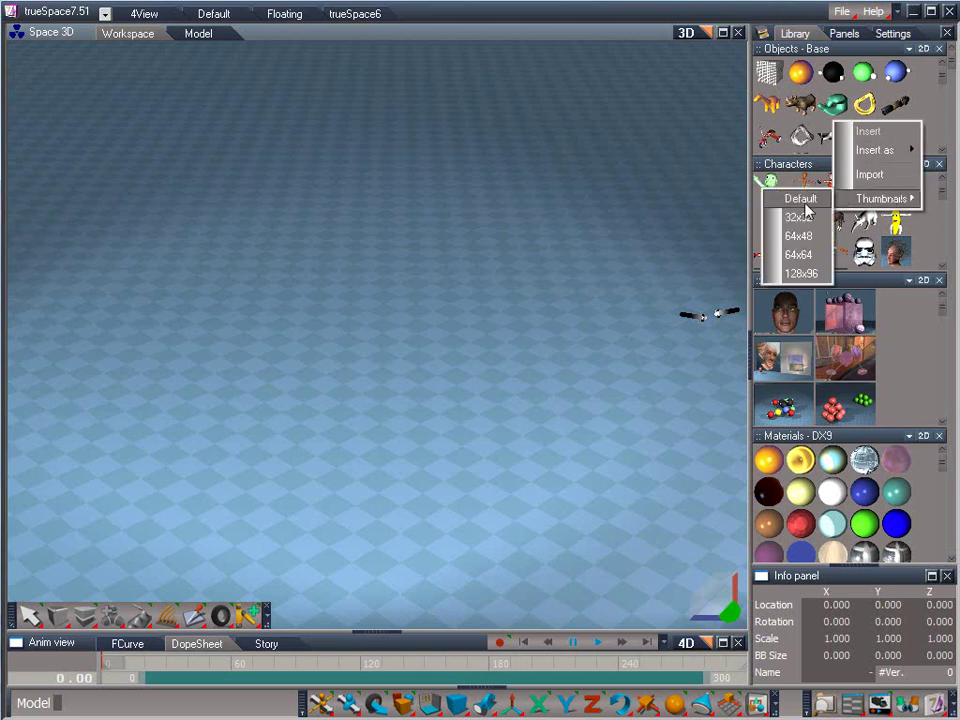
pyautogui.click(803, 277)
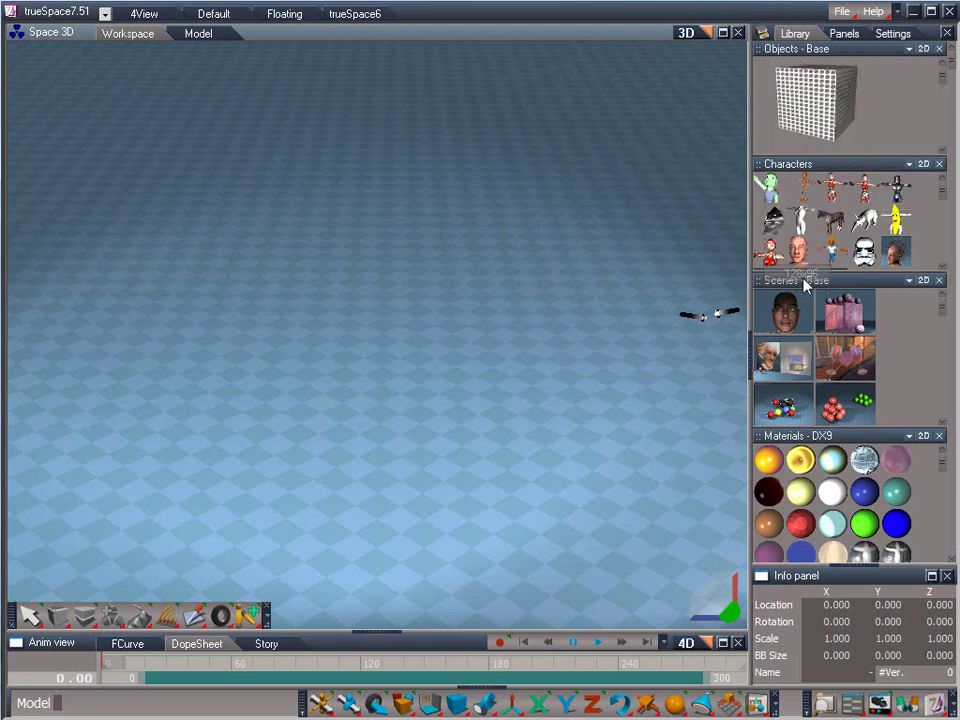
# Restore Default thumbnail size, then bring up the Pushit scene's item options in Scenes - Base.
pyautogui.rightClick(912, 100)
pyautogui.moveTo(894, 176)
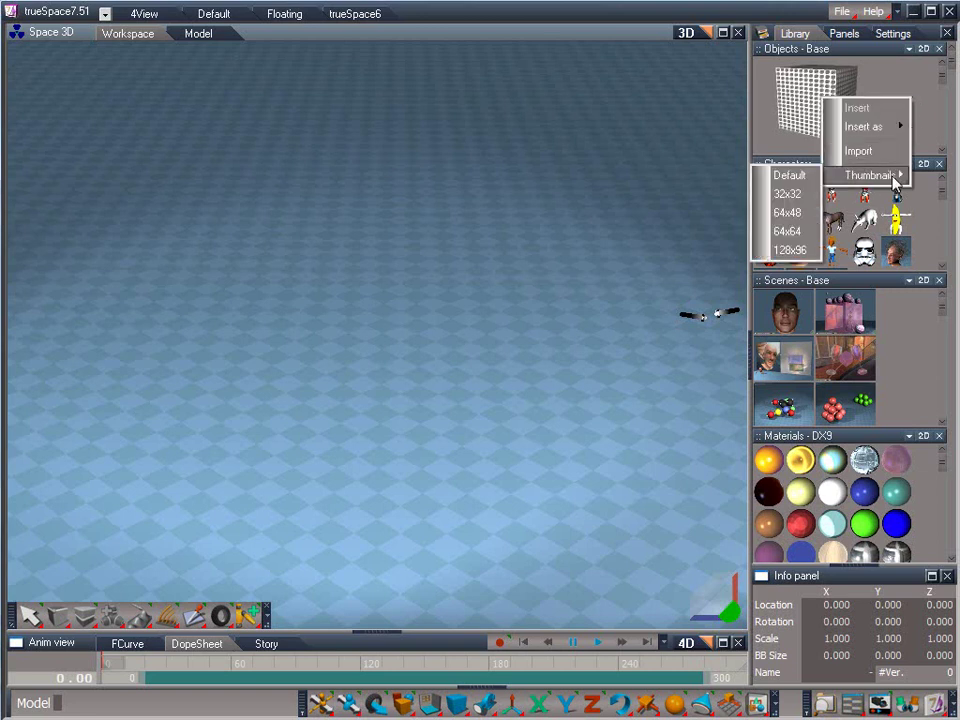
pyautogui.click(789, 176)
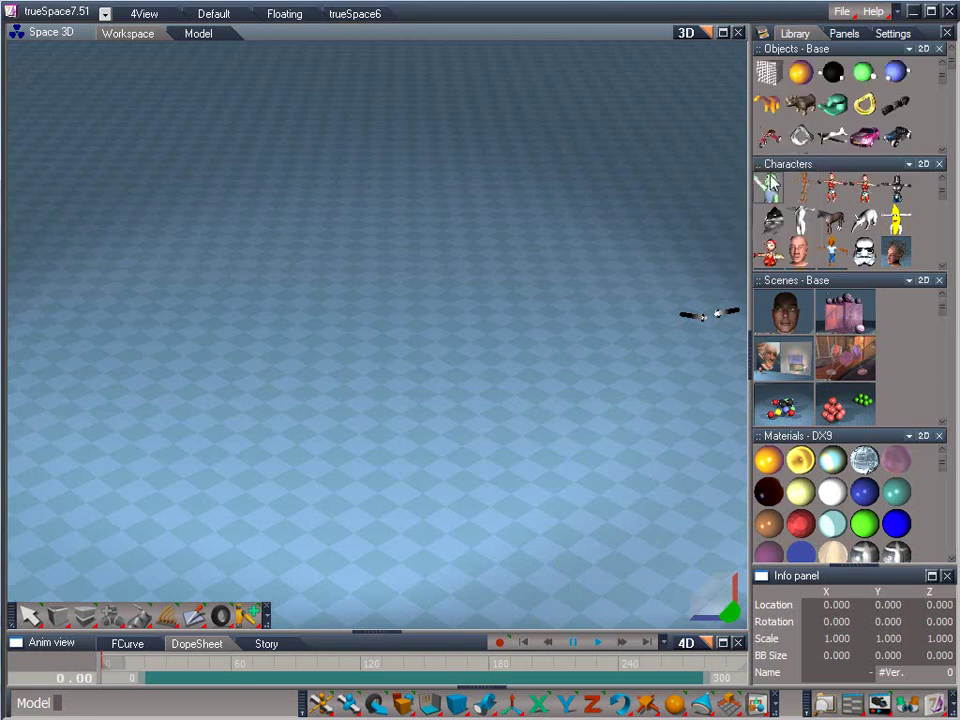
pyautogui.rightClick(907, 335)
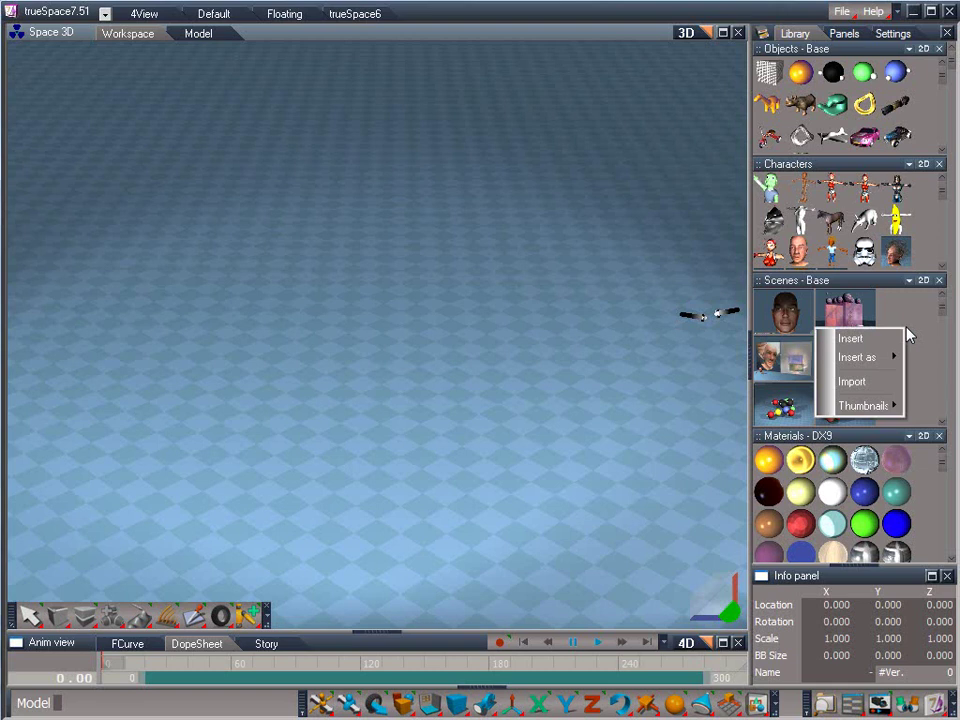
pyautogui.rightClick(845, 318)
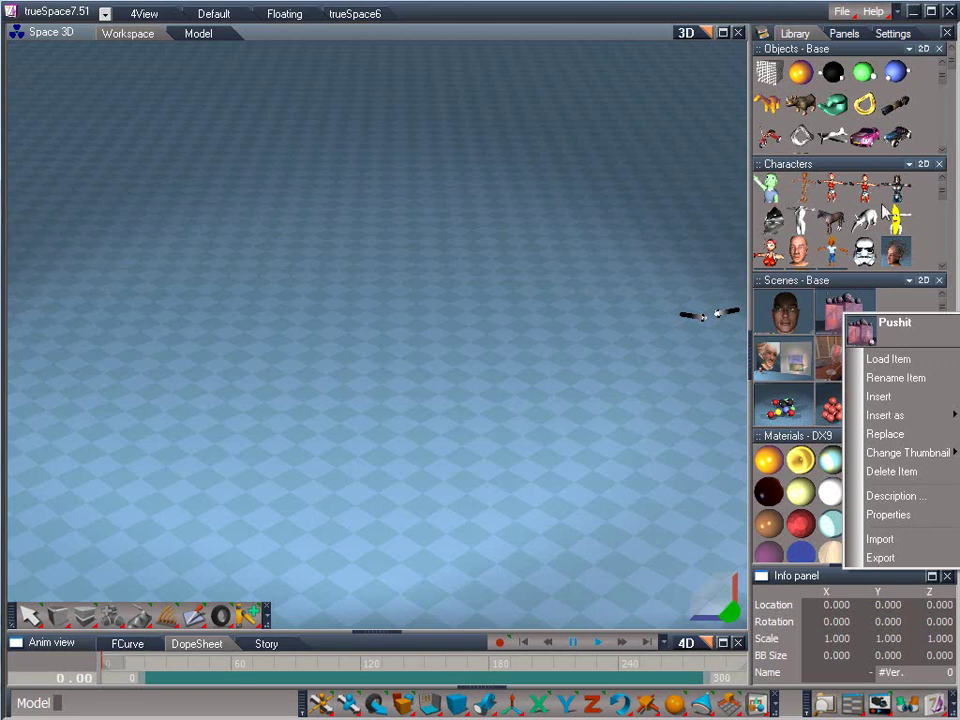
# Close the Objects, Characters, Scenes, Materials - DX9, Materials - Textures and Activities library panels.
pyautogui.click(943, 48)
pyautogui.click(939, 48)
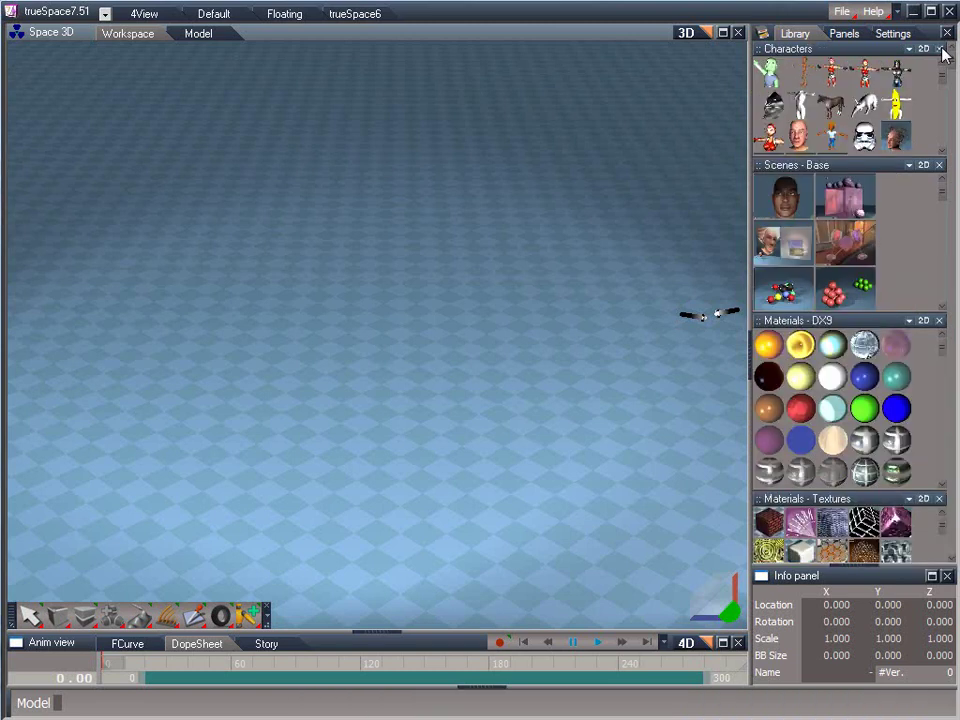
pyautogui.click(941, 49)
pyautogui.click(947, 49)
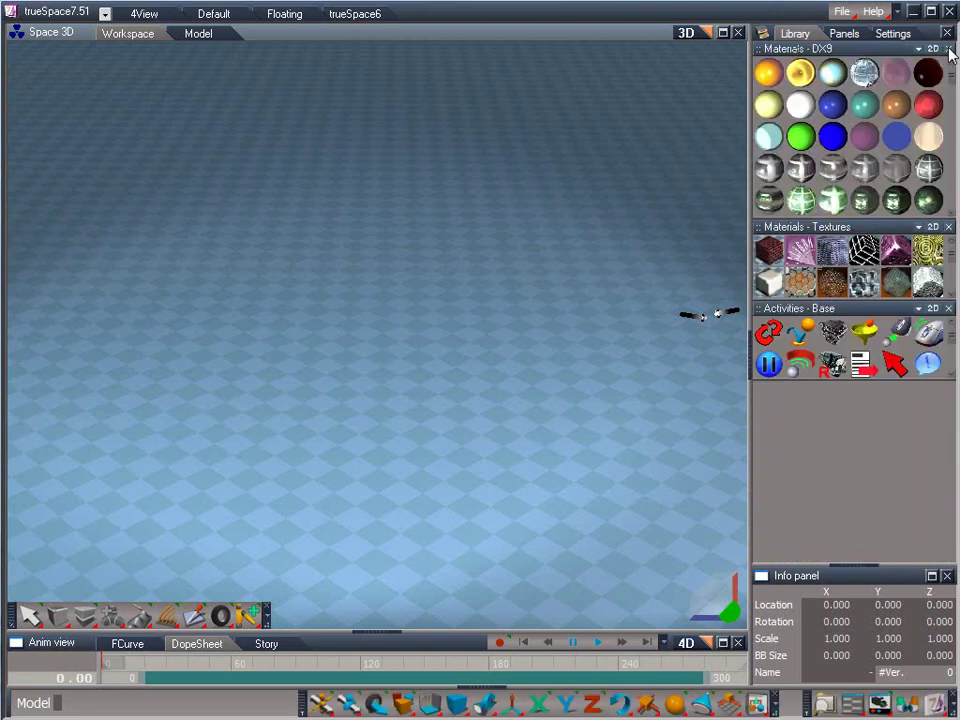
pyautogui.click(947, 48)
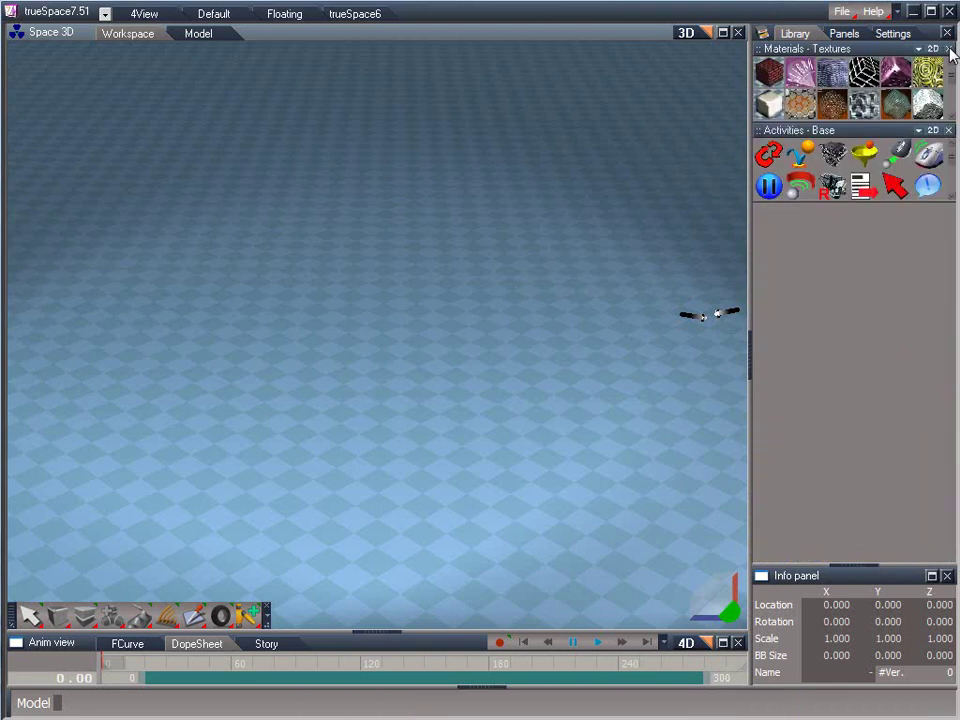
pyautogui.click(947, 48)
pyautogui.click(948, 49)
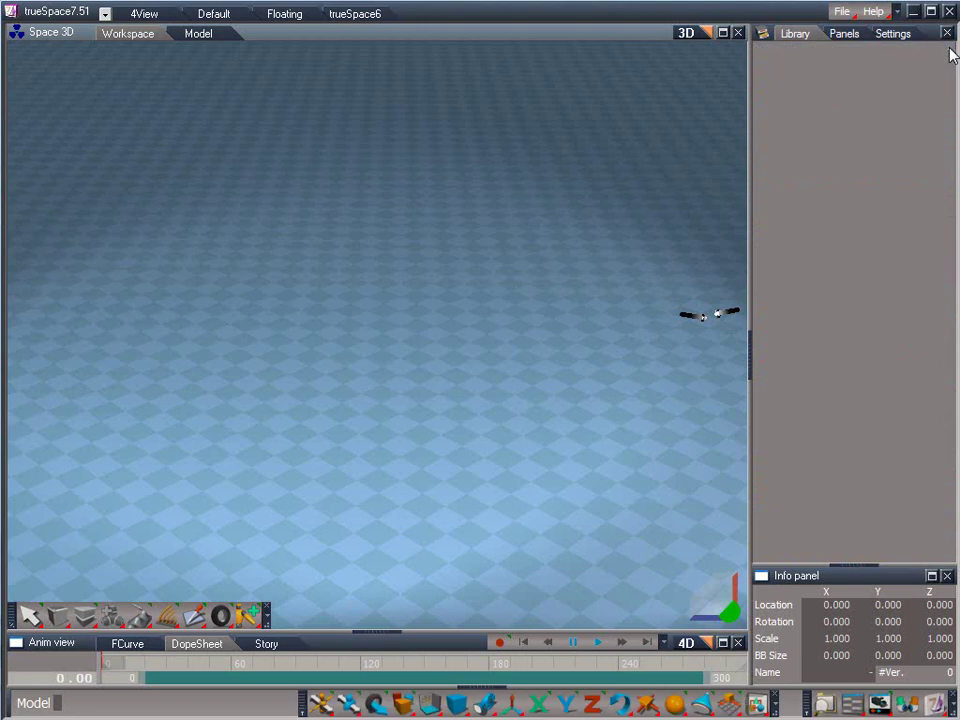
# Open the Library browser and bring up the Main Library Place's context options.
pyautogui.click(823, 705)
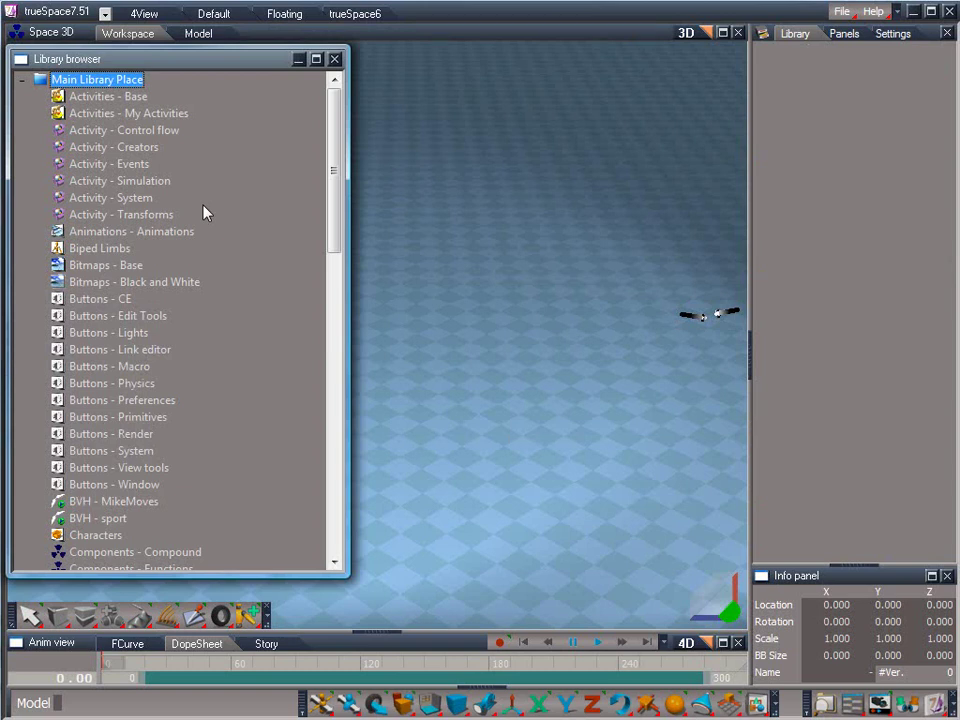
pyautogui.rightClick(113, 89)
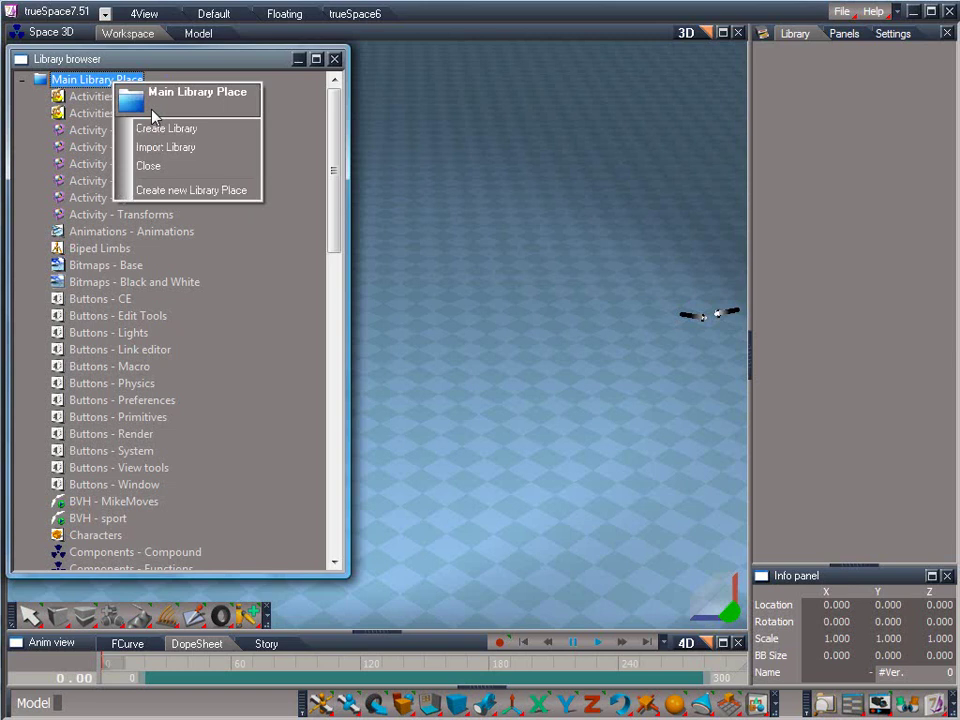
# Start a new library place named 'Organics Course'.
pyautogui.click(212, 189)
pyautogui.moveTo(155, 57); pyautogui.dragTo(330, 145)
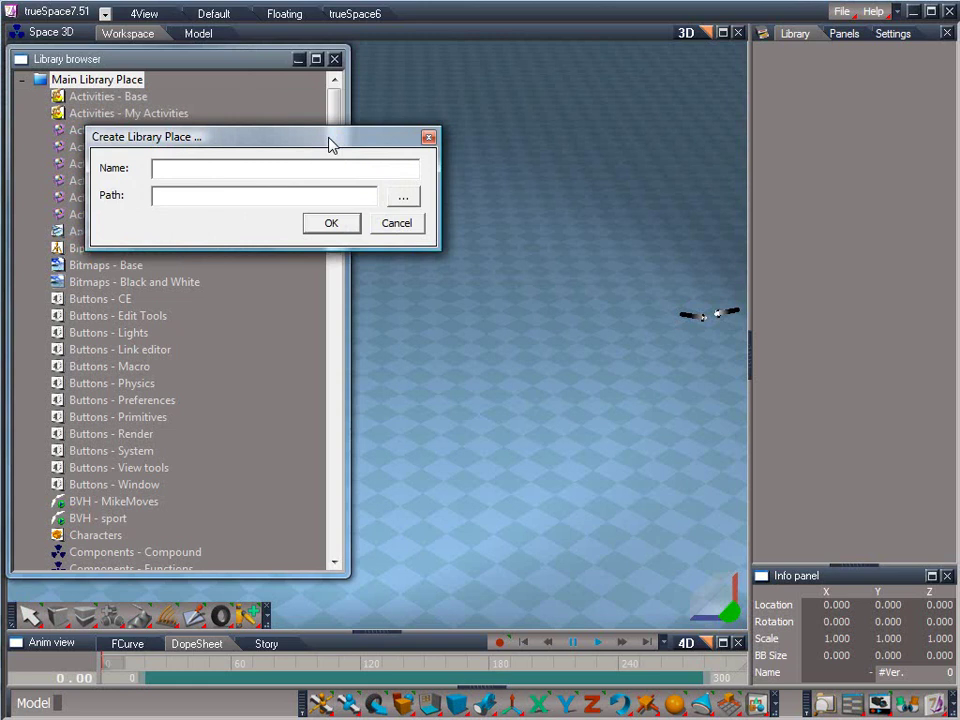
pyautogui.write('Organics Course')
# Point it to F:\VideoTutorials\Organics Course\Libraries and create the library place.
pyautogui.click(405, 197)
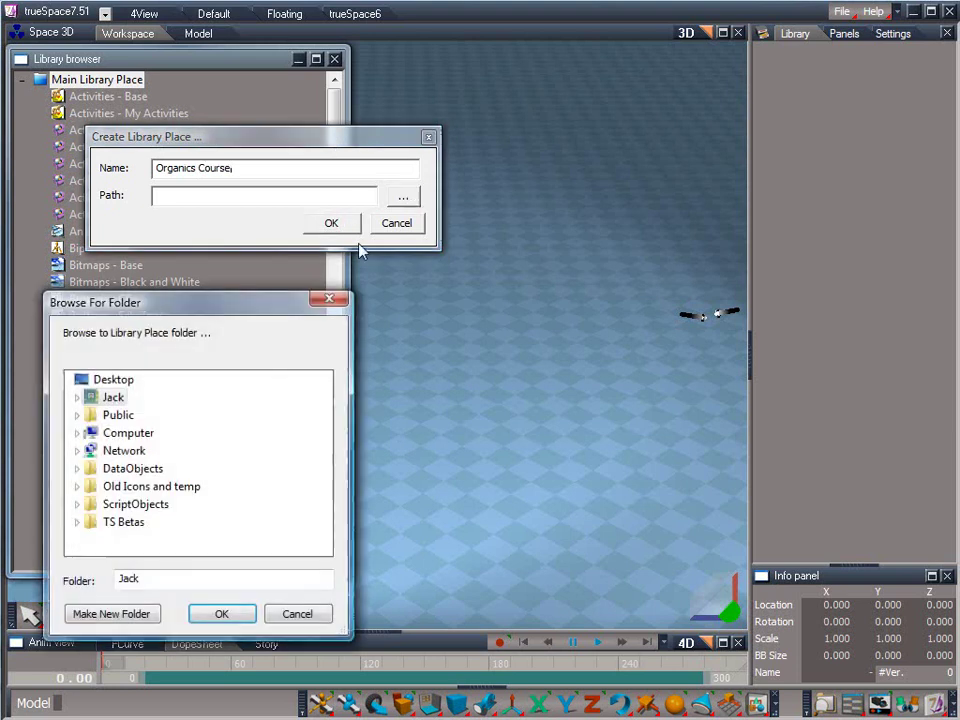
pyautogui.click(130, 436)
pyautogui.click(143, 508)
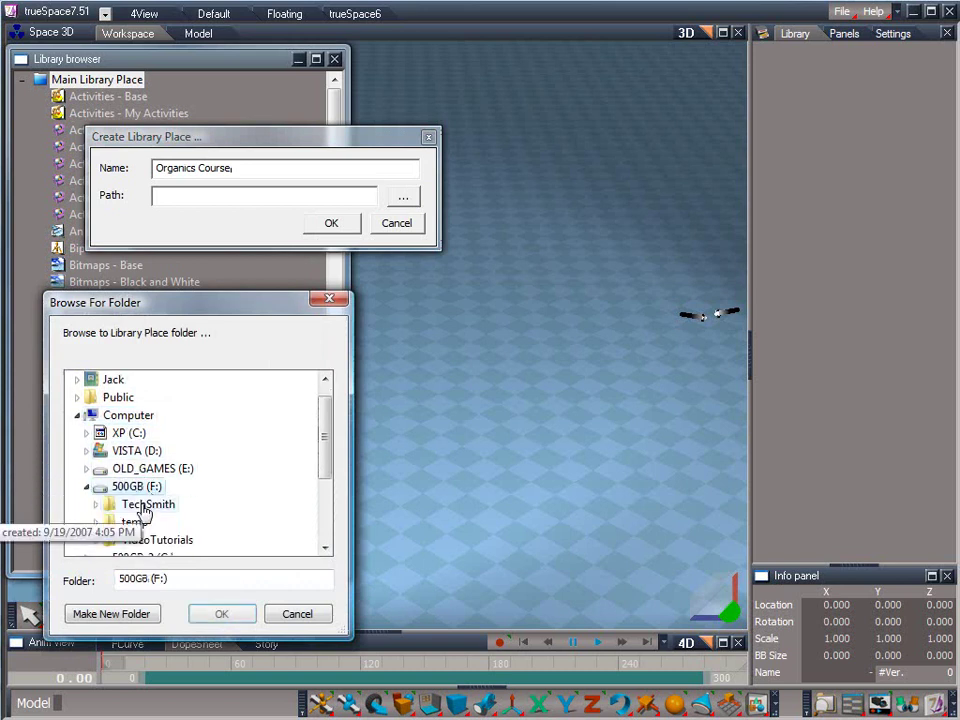
pyautogui.click(148, 539)
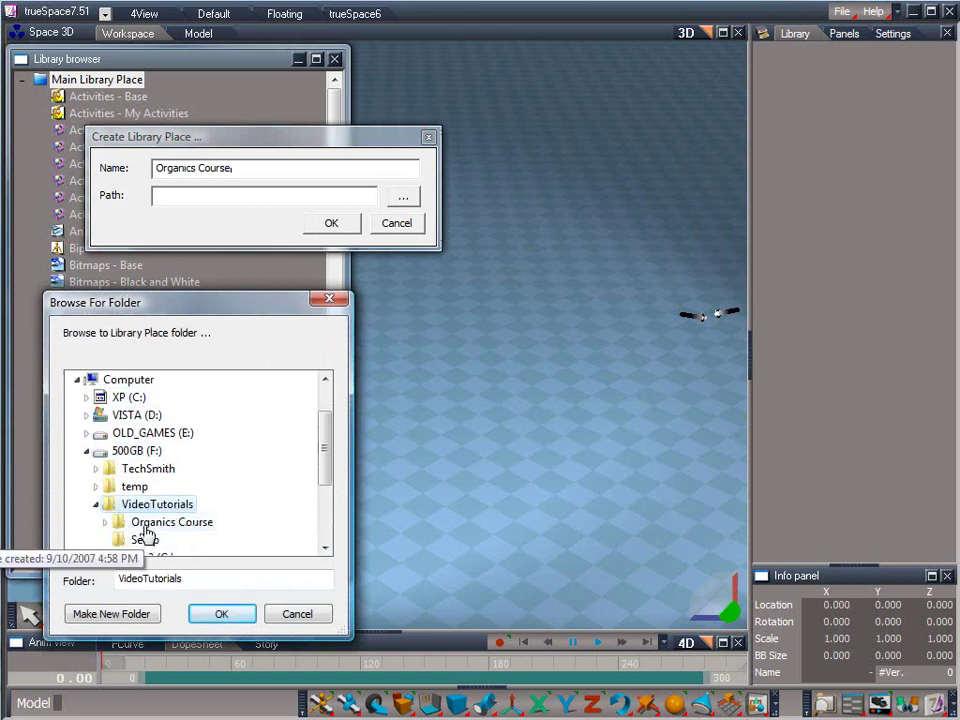
pyautogui.click(146, 523)
pyautogui.click(159, 384)
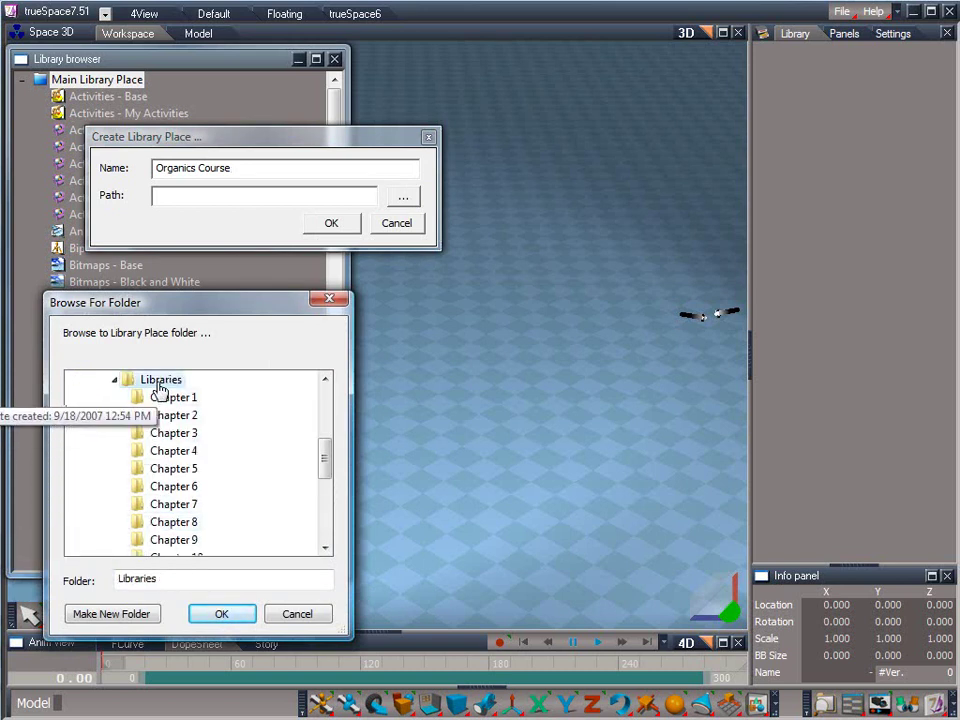
pyautogui.click(222, 614)
pyautogui.click(330, 224)
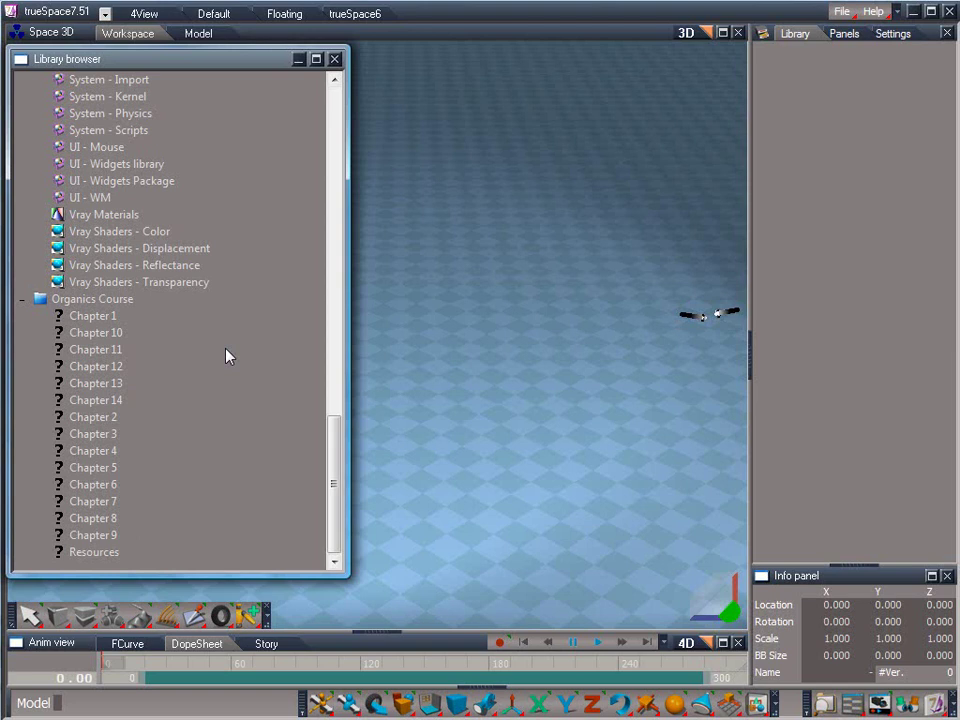
# Load Chapter 1 from the Organics Course library place into the Library tab.
pyautogui.click(95, 316)
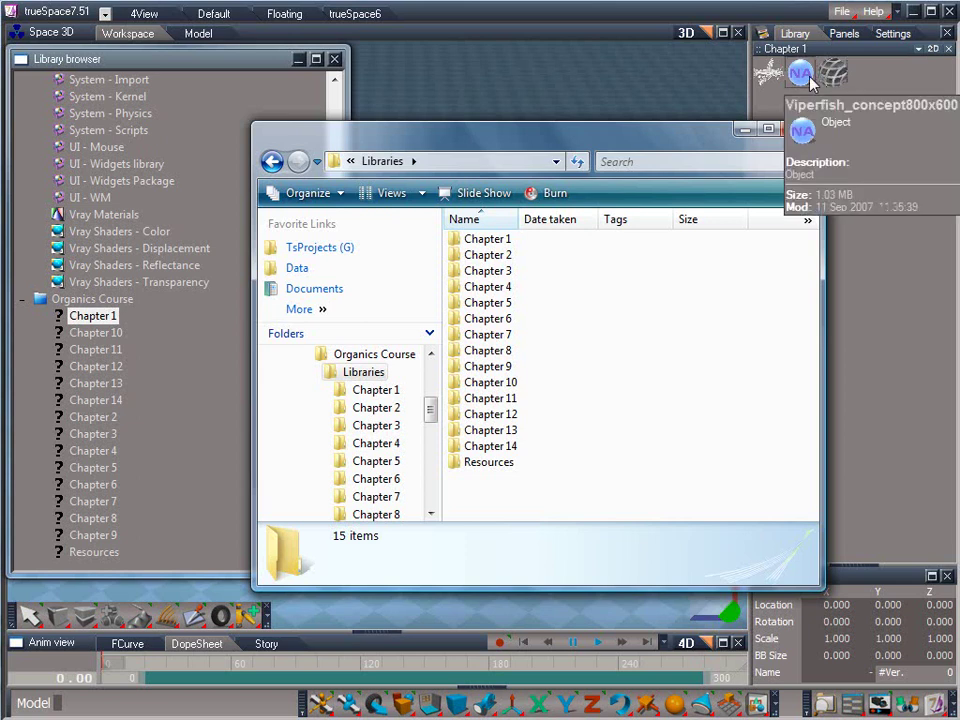
# Minimize the Explorer Libraries window and close the trueSpace Library browser.
pyautogui.moveTo(775, 76)
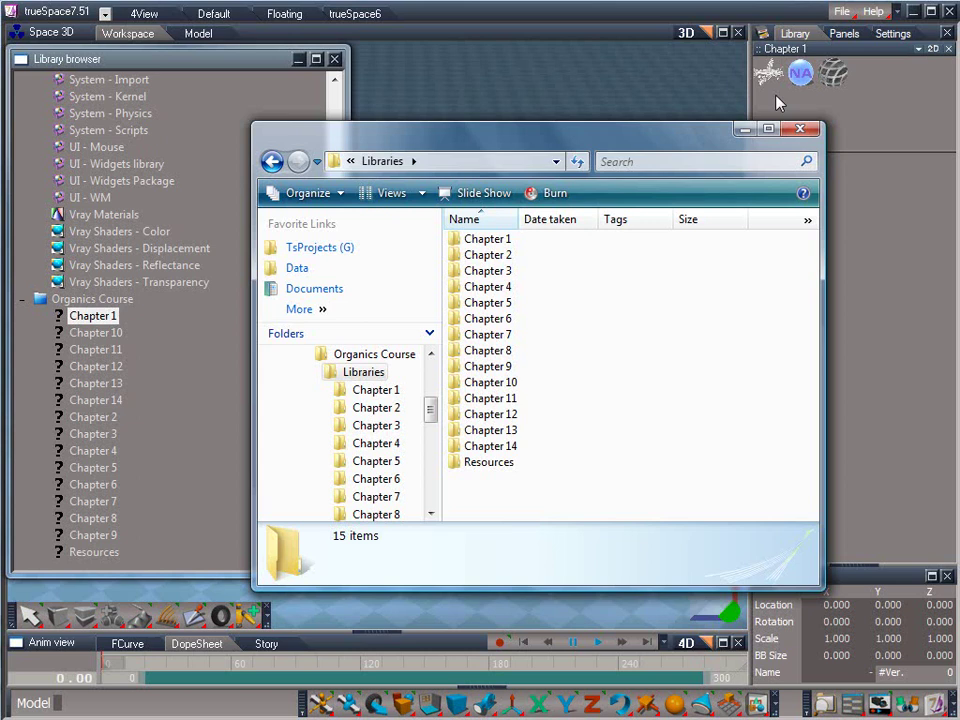
pyautogui.click(744, 129)
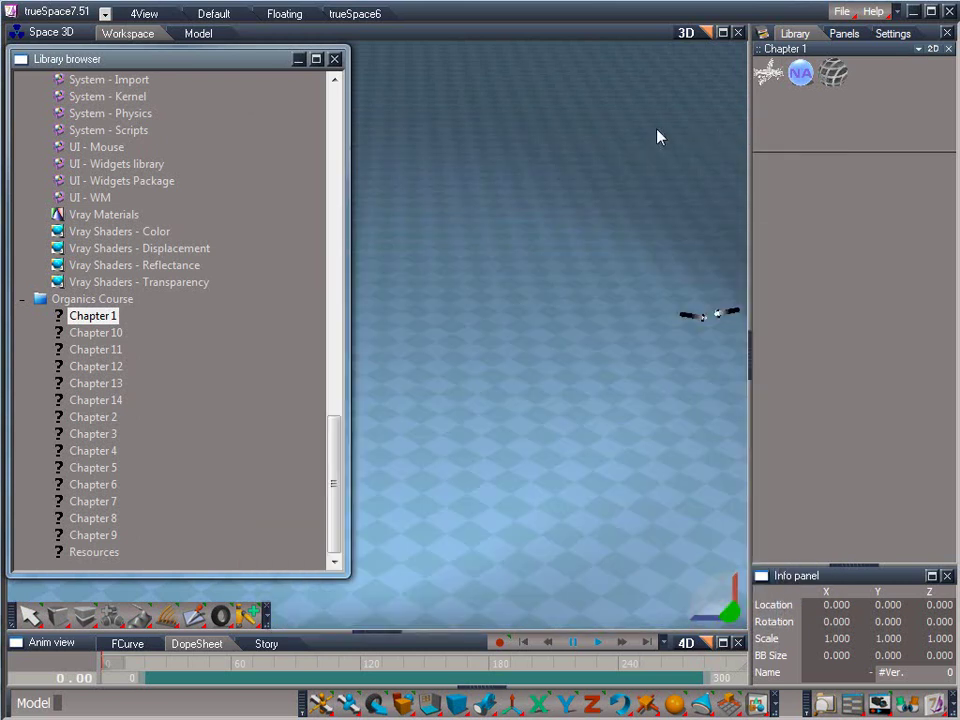
pyautogui.click(336, 60)
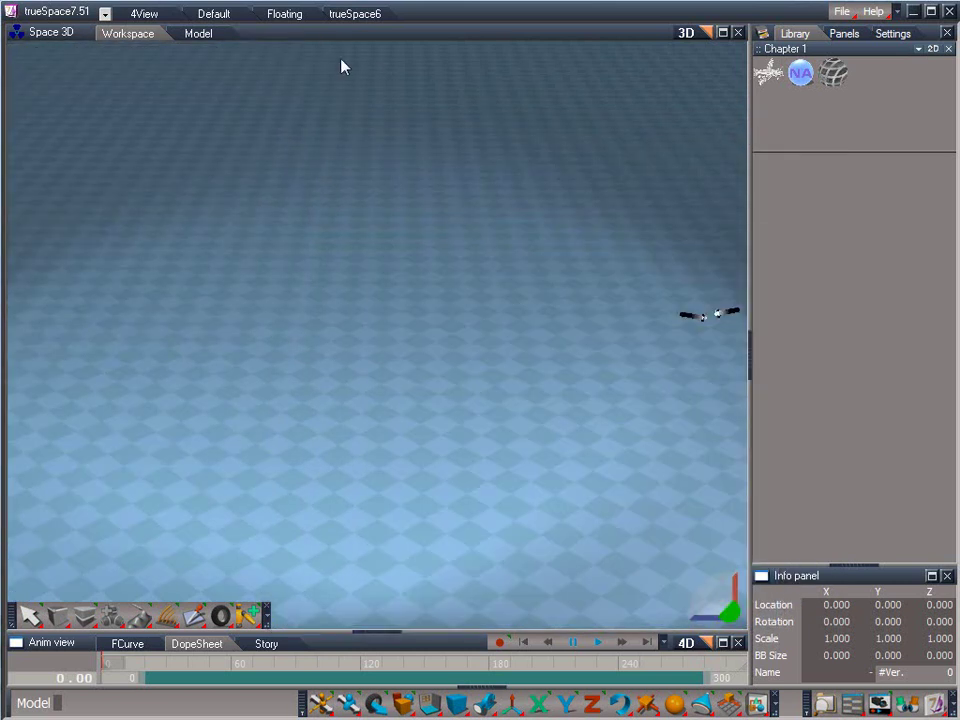